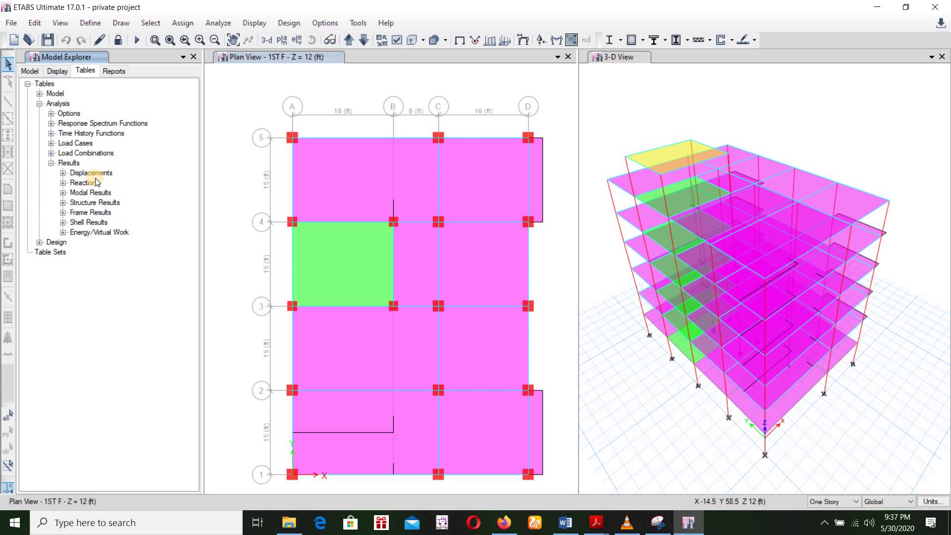
# Expand Displacements results to list Story Max/Avg Displacements and Drifts tables, checking the Word notes
pyautogui.click(63, 173)
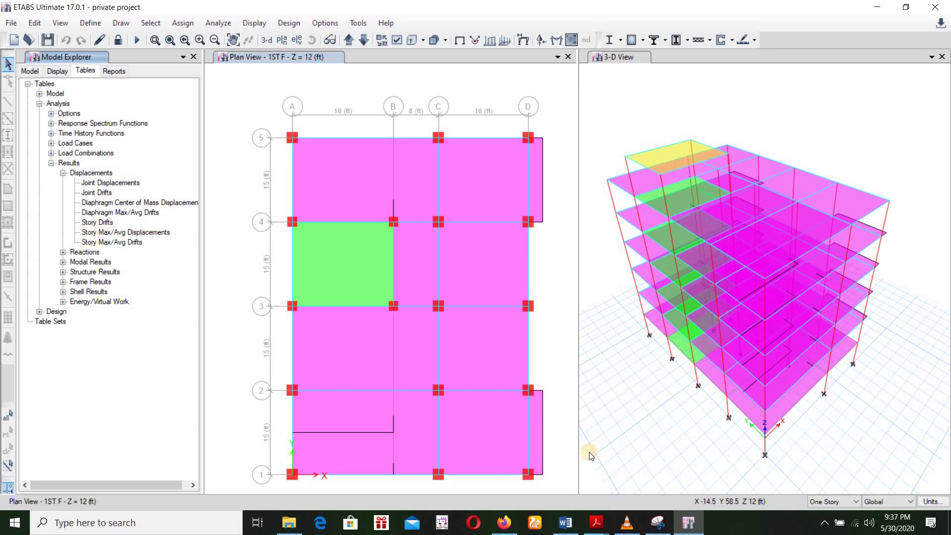
pyautogui.click(565, 523)
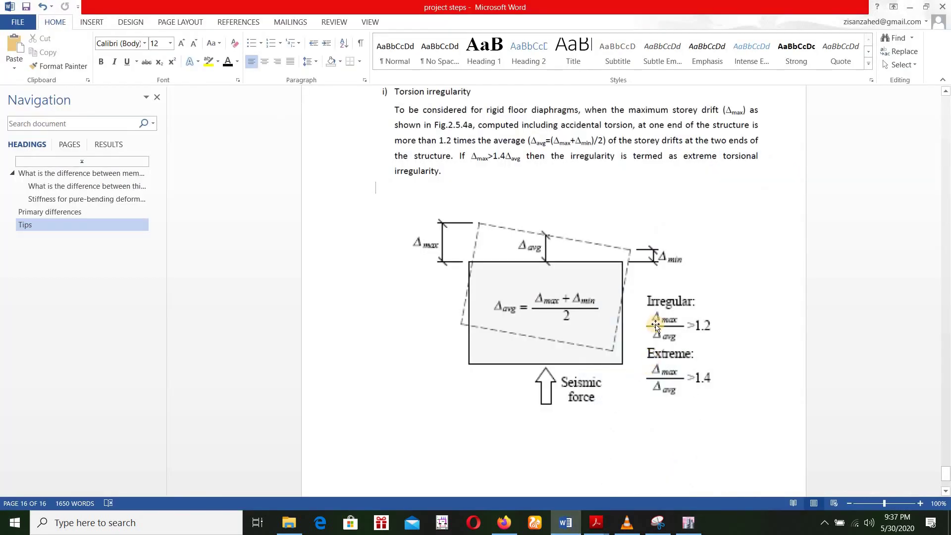
pyautogui.click(698, 530)
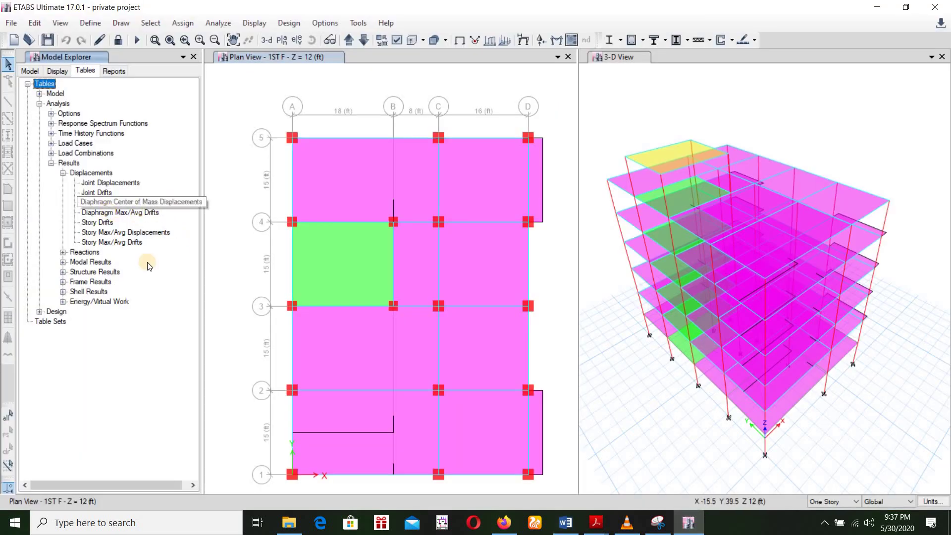
# Open the Story Max/Avg Displacements table and enlarge its panel to show more rows
pyautogui.doubleClick(153, 233)
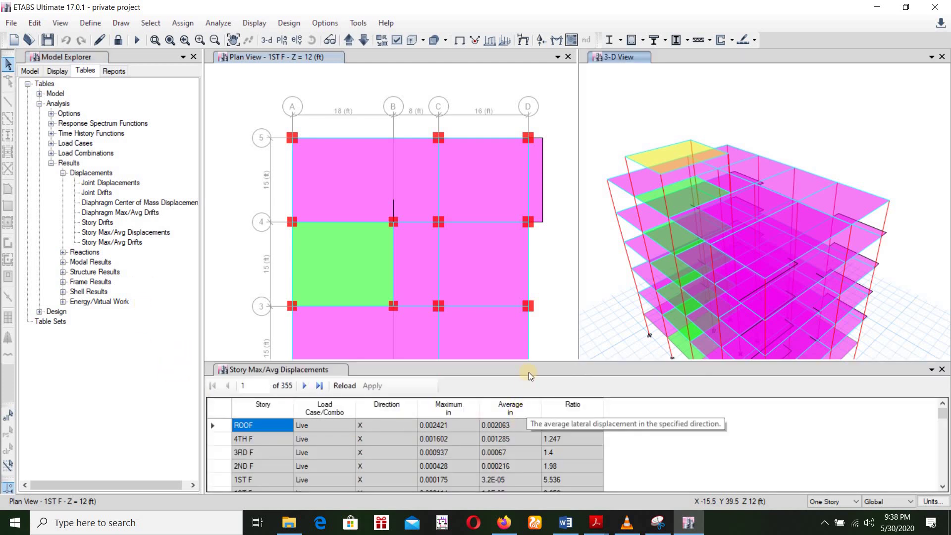
pyautogui.moveTo(544, 362); pyautogui.dragTo(548, 290)
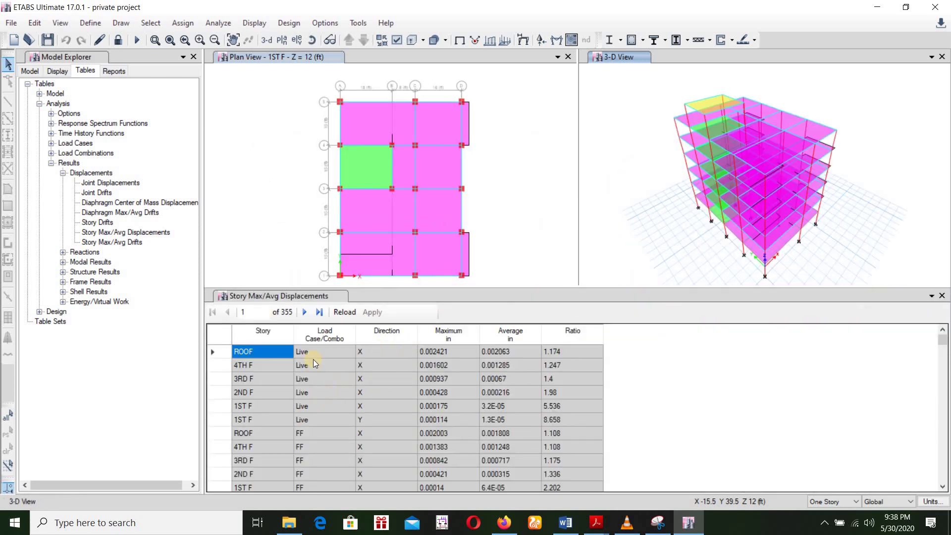
# Filter the Load Case/Combo column to EQX 1, then to EQX- 1
pyautogui.rightClick(327, 335)
pyautogui.click(466, 380)
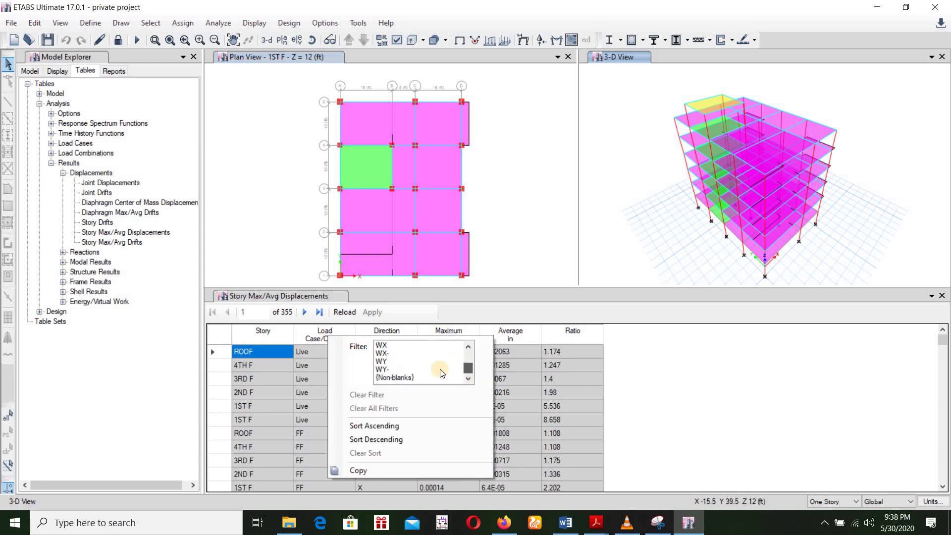
pyautogui.scroll(-10, 442, 373)
pyautogui.scroll(5, 442, 372)
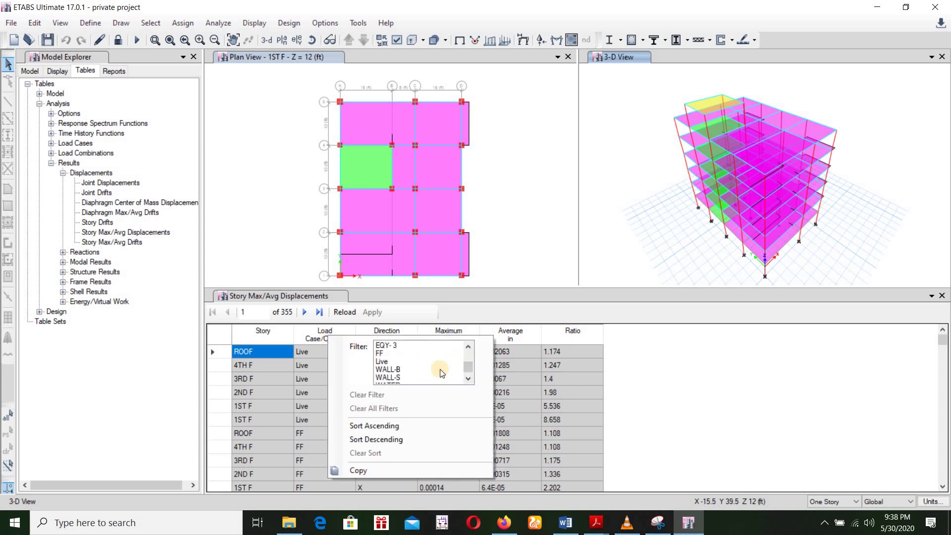
pyautogui.scroll(3, 442, 373)
pyautogui.scroll(2, 400, 355)
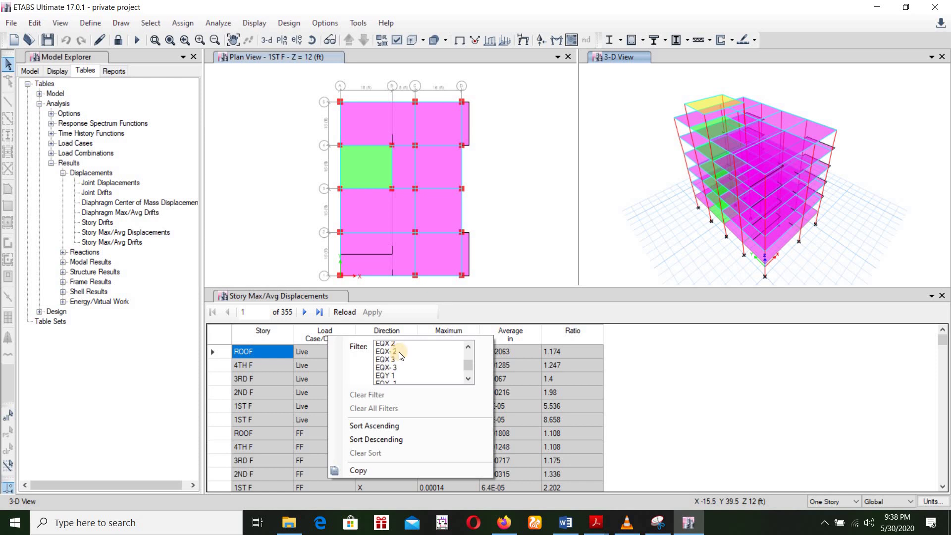
pyautogui.scroll(2, 399, 355)
pyautogui.click(391, 355)
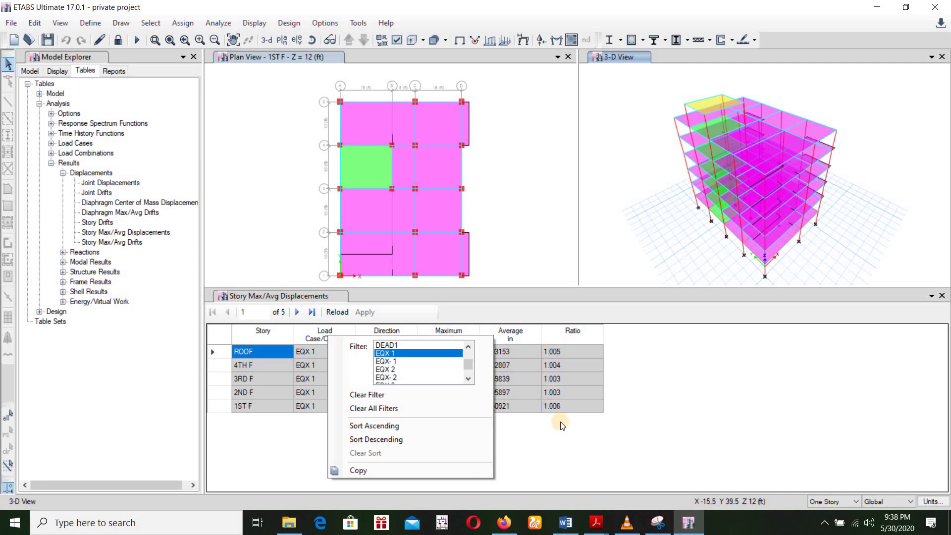
pyautogui.click(397, 363)
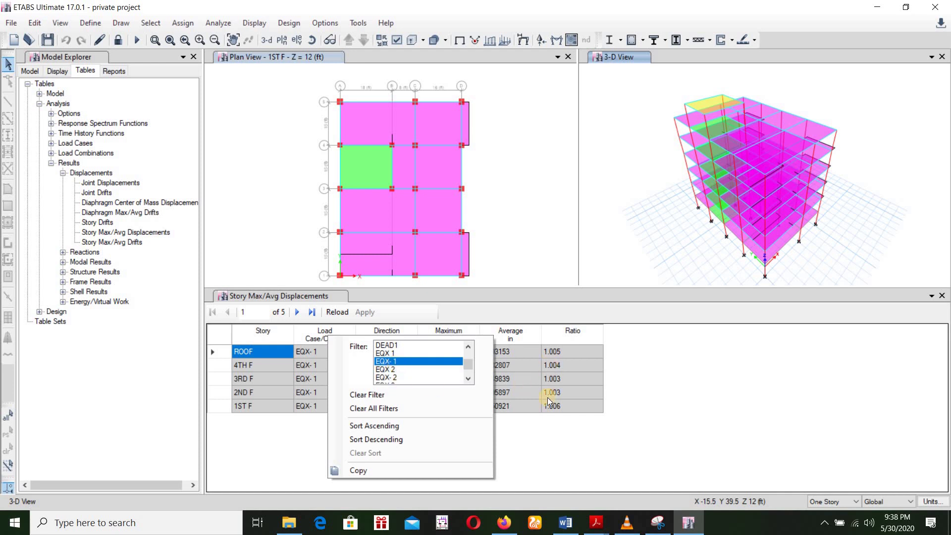
# Step the load case filter through EQX 2, EQX- 2, EQX 3 and EQX- 3
pyautogui.click(397, 369)
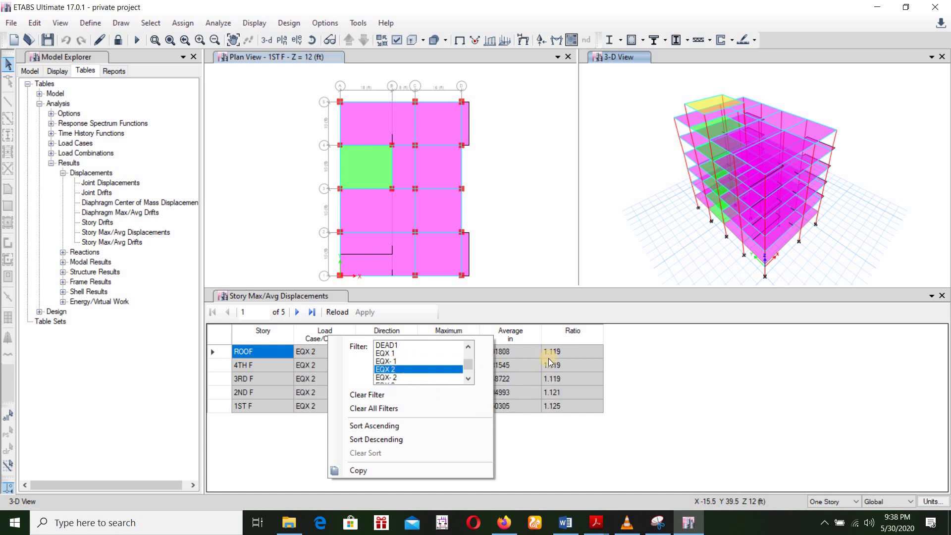
pyautogui.scroll(-1, 410, 356)
pyautogui.click(403, 352)
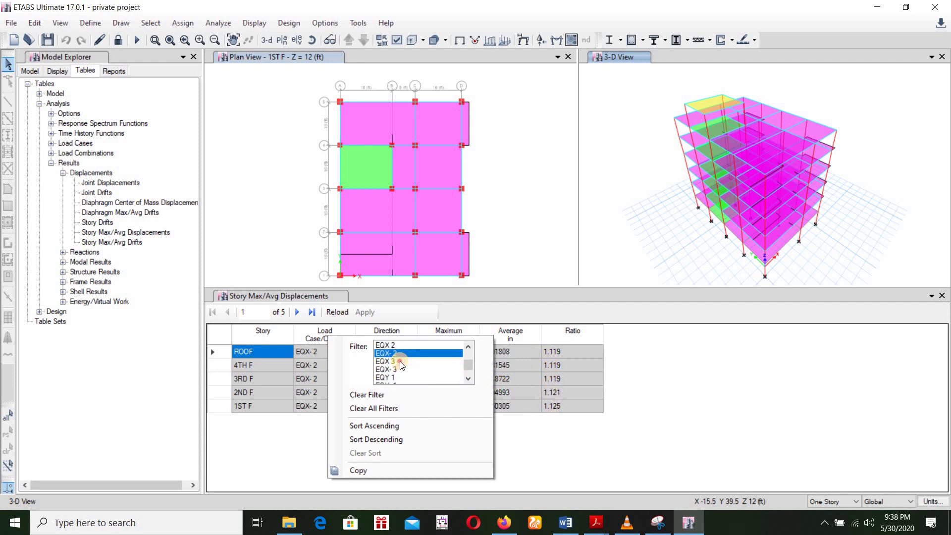
pyautogui.click(400, 361)
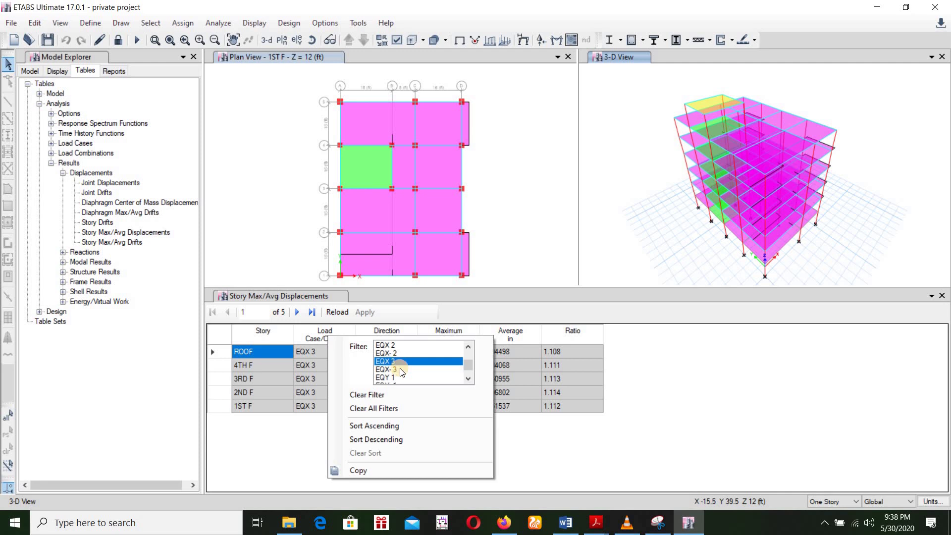
pyautogui.click(400, 371)
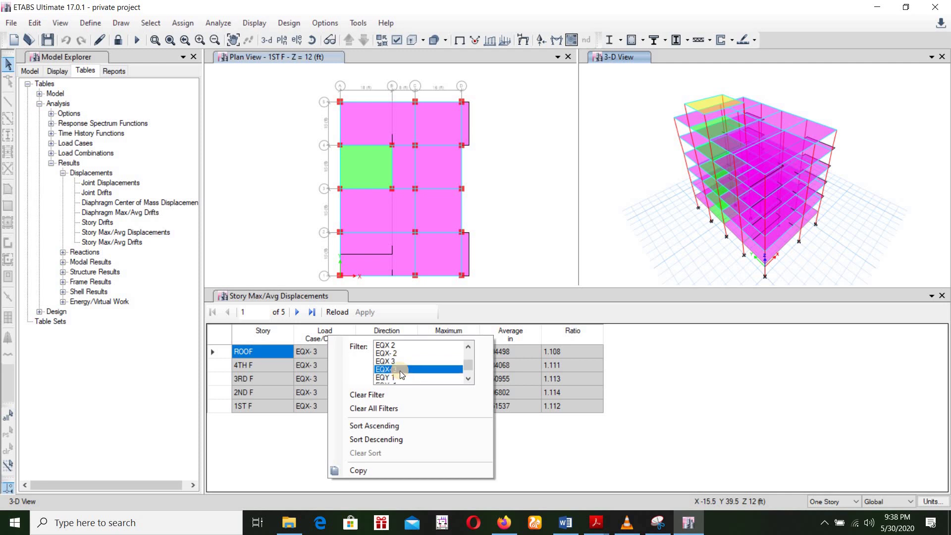
# Review the EQY 1 through EQY 3 cases, leaving the table filtered on EQY- 3
pyautogui.click(400, 378)
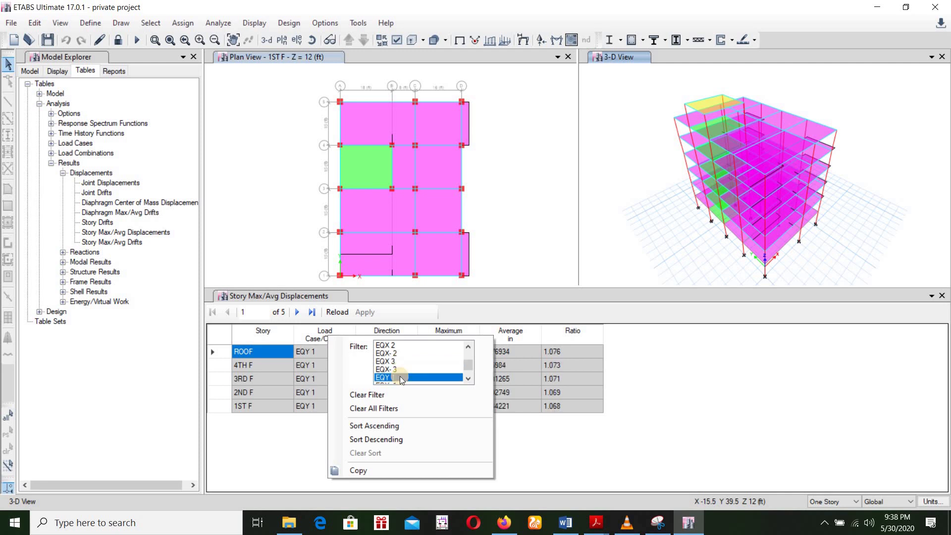
pyautogui.scroll(-1, 396, 361)
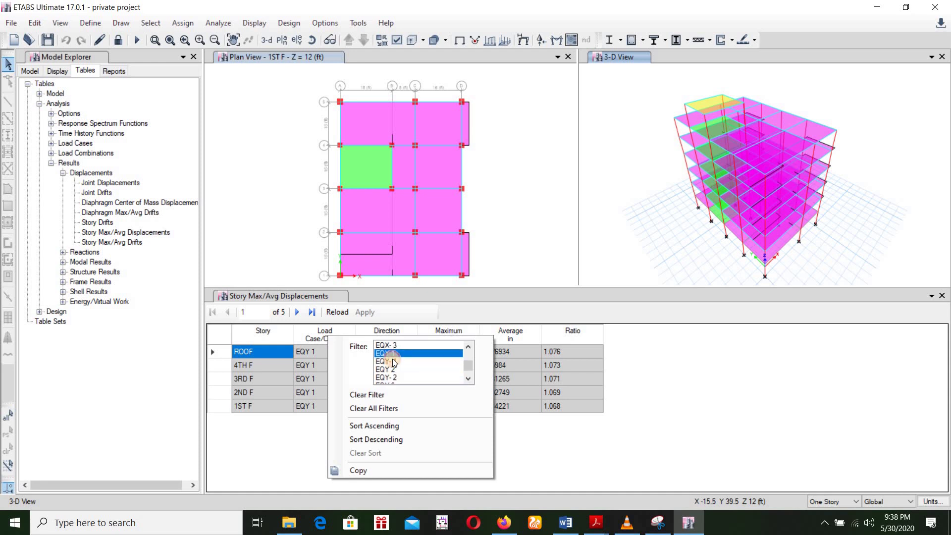
pyautogui.click(413, 361)
pyautogui.scroll(-1, 418, 353)
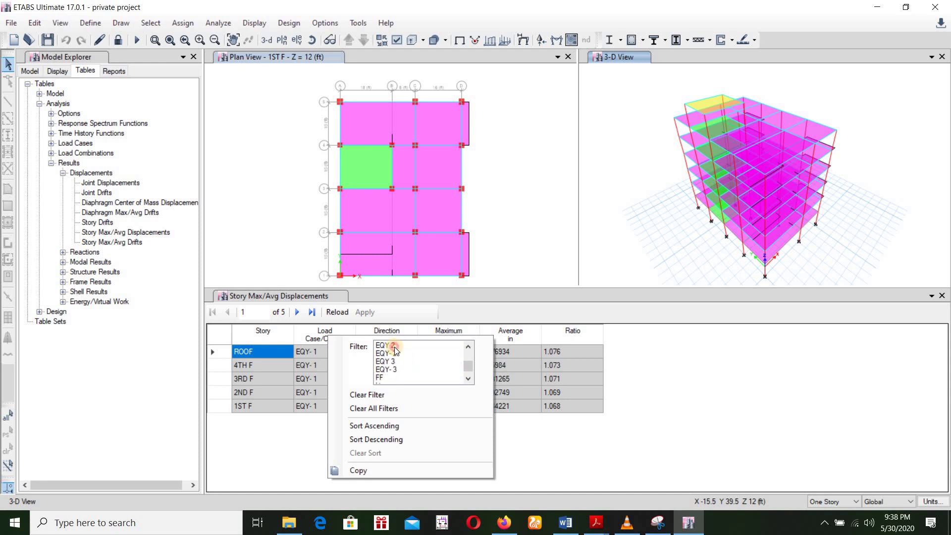
pyautogui.click(394, 347)
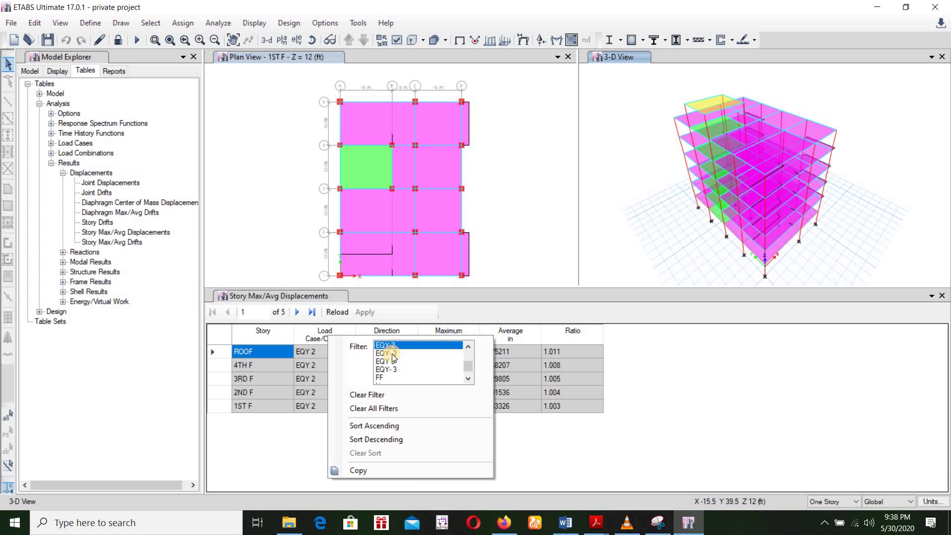
pyautogui.click(392, 353)
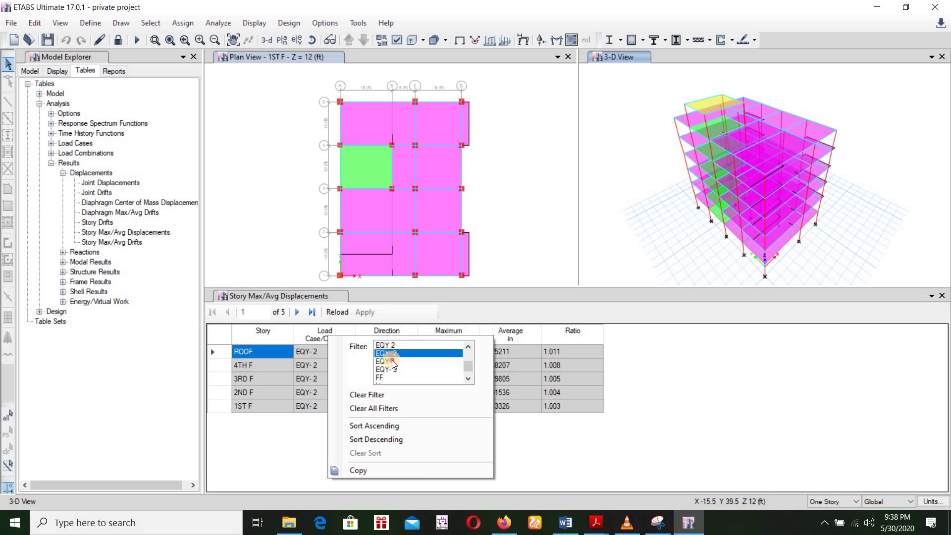
pyautogui.click(392, 360)
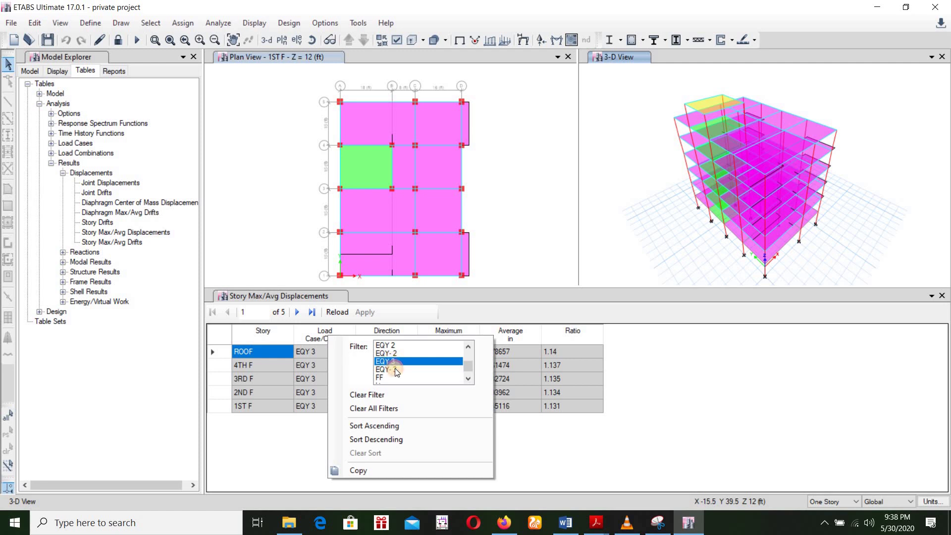
pyautogui.click(394, 368)
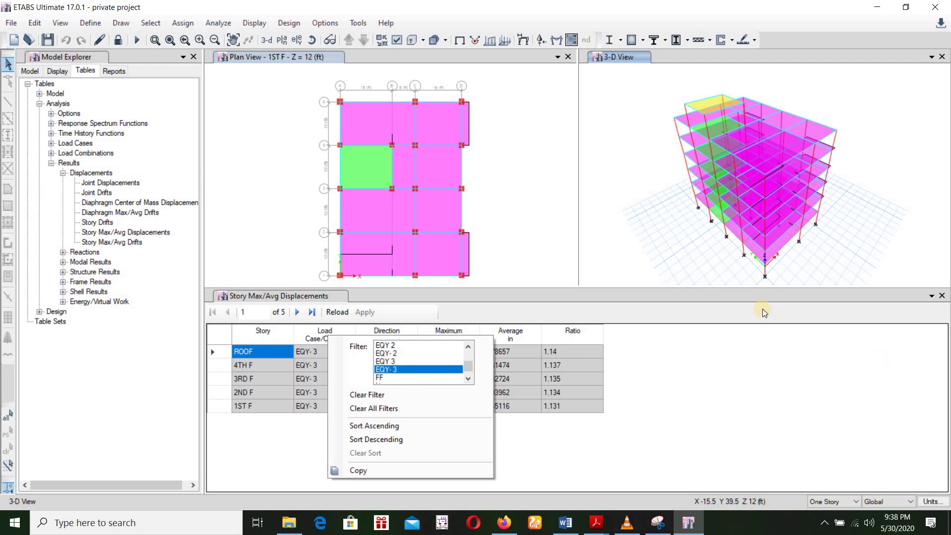
pyautogui.click(574, 320)
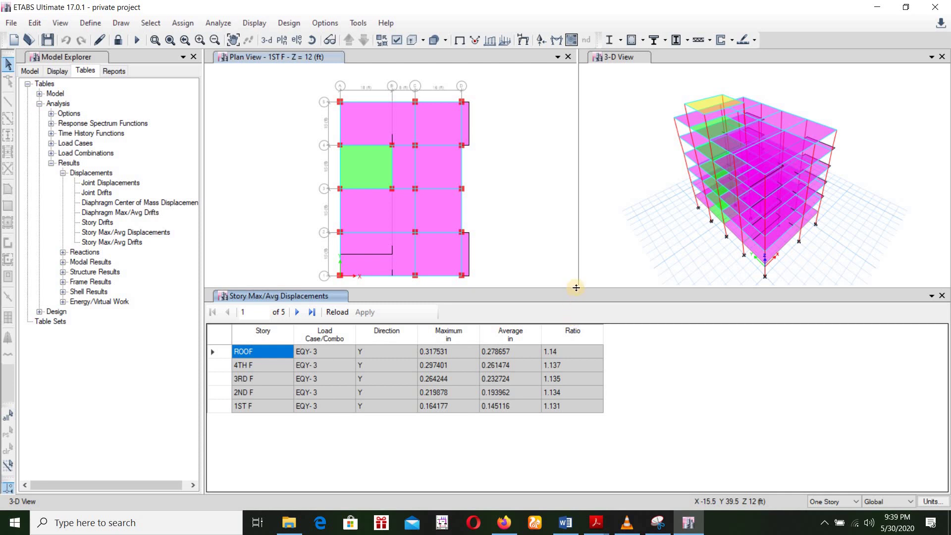
# Shrink and close the displacements table, returning to the plan and 3-D views
pyautogui.moveTo(576, 288); pyautogui.dragTo(575, 394)
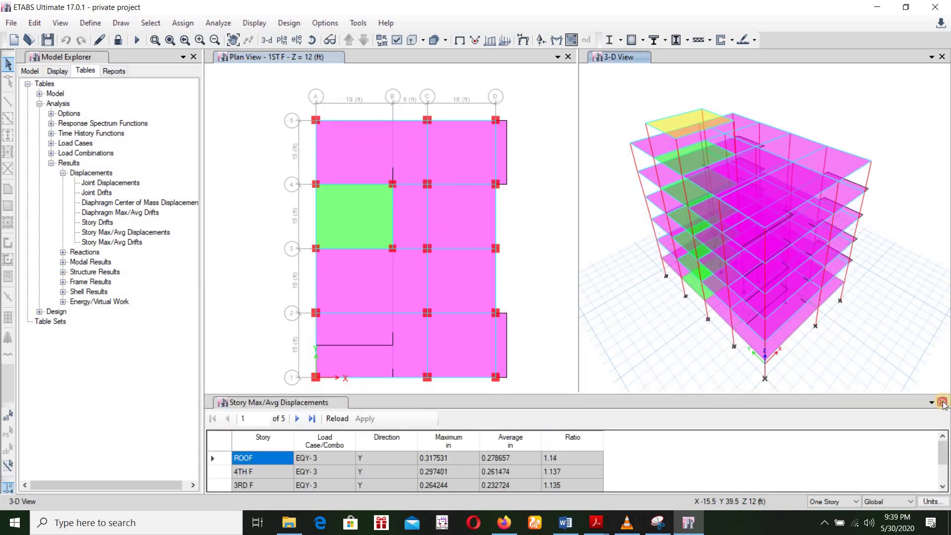
pyautogui.click(942, 402)
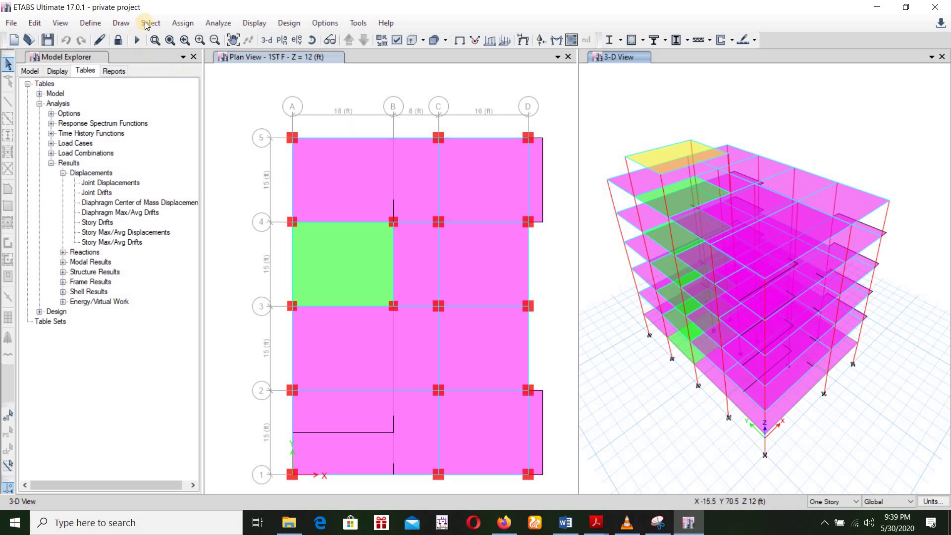
pyautogui.click(92, 23)
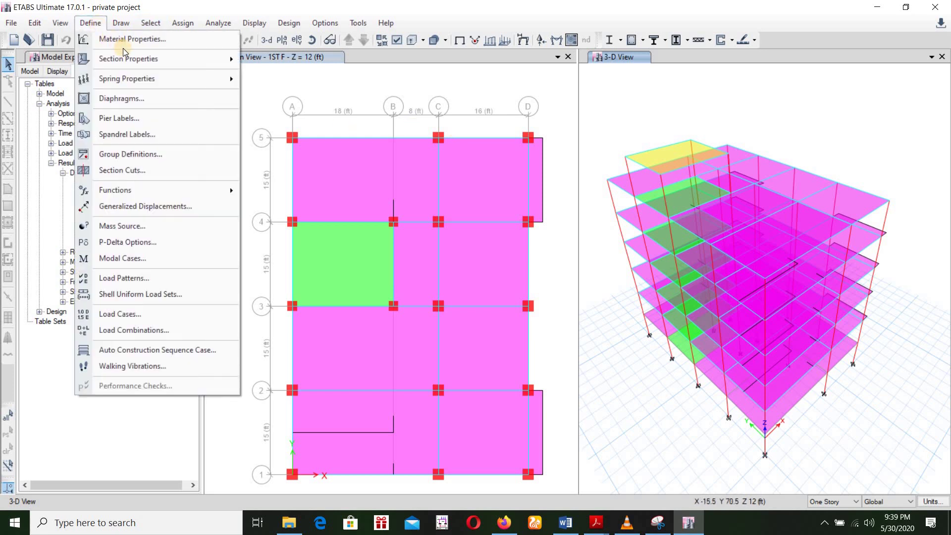
pyautogui.click(163, 9)
# Unlock the model, accepting deletion of the analysis results
pyautogui.click(118, 40)
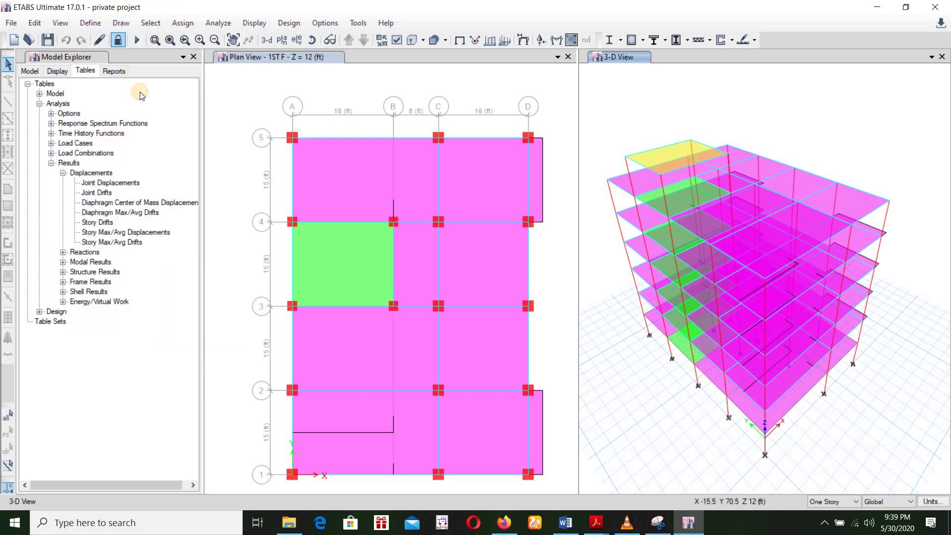
pyautogui.click(492, 306)
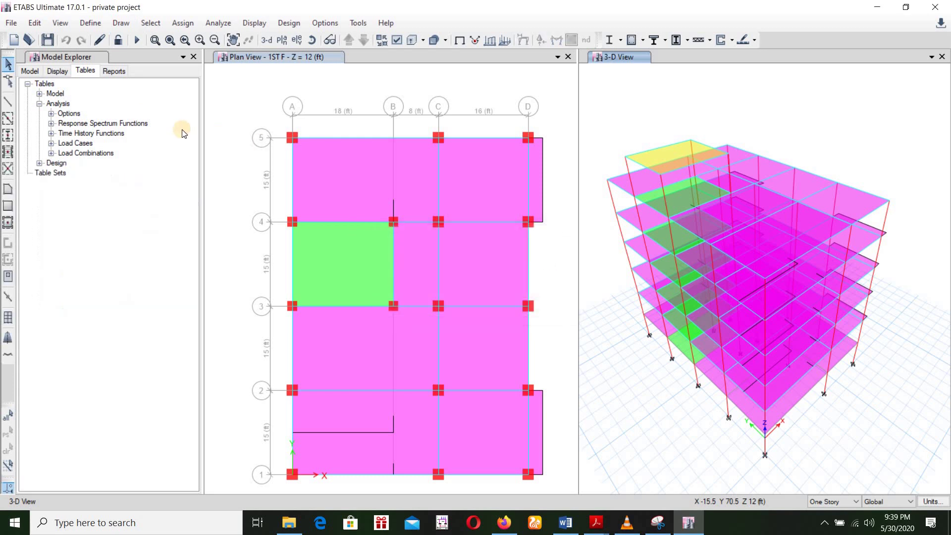
pyautogui.click(90, 22)
# In Frame Sections, recolour the C-24X24 column section from red to green
pyautogui.press('Escape')
pyautogui.press('Down')
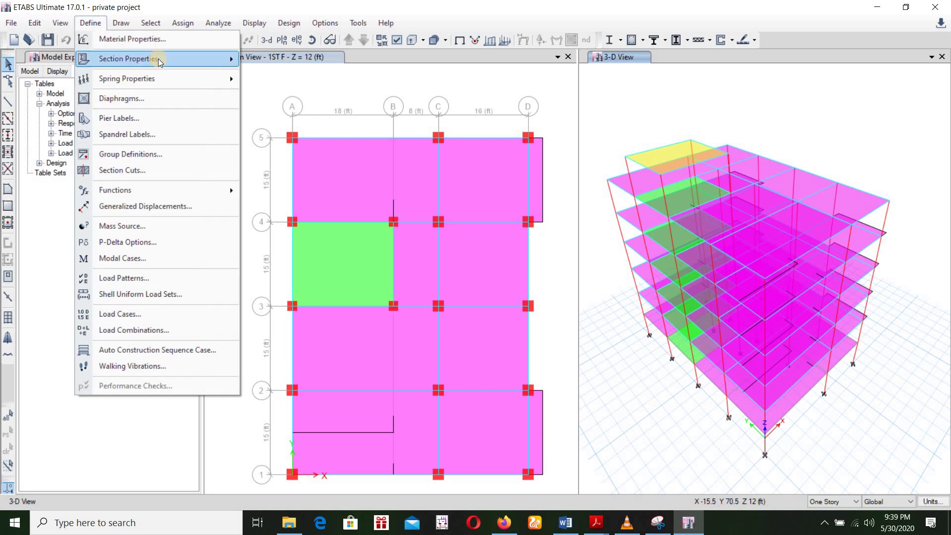
pyautogui.moveTo(158, 59)
pyautogui.click(332, 58)
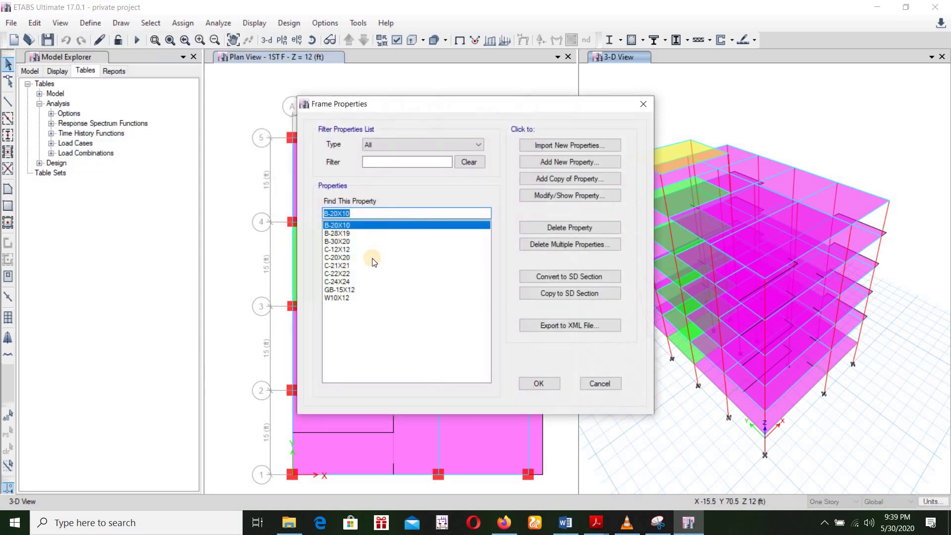
pyautogui.click(343, 285)
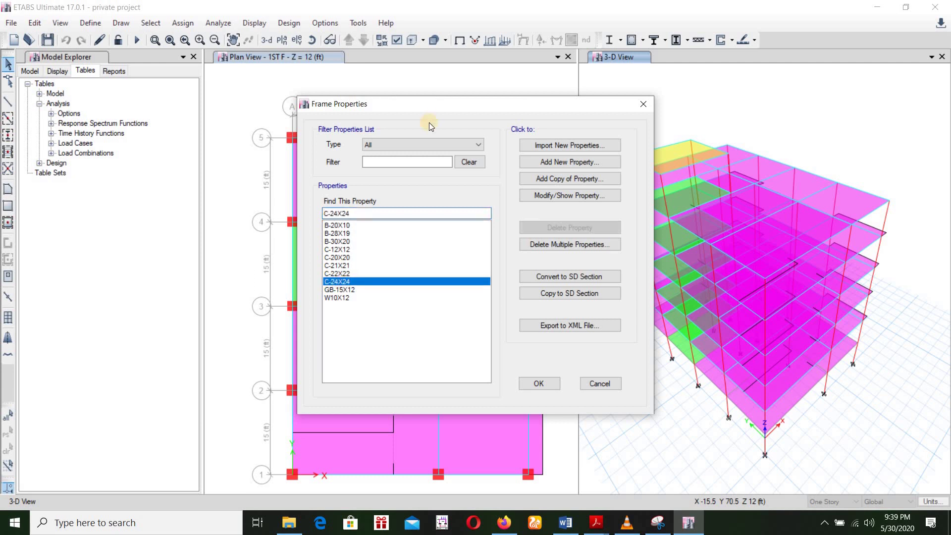
pyautogui.moveTo(439, 104); pyautogui.dragTo(624, 51)
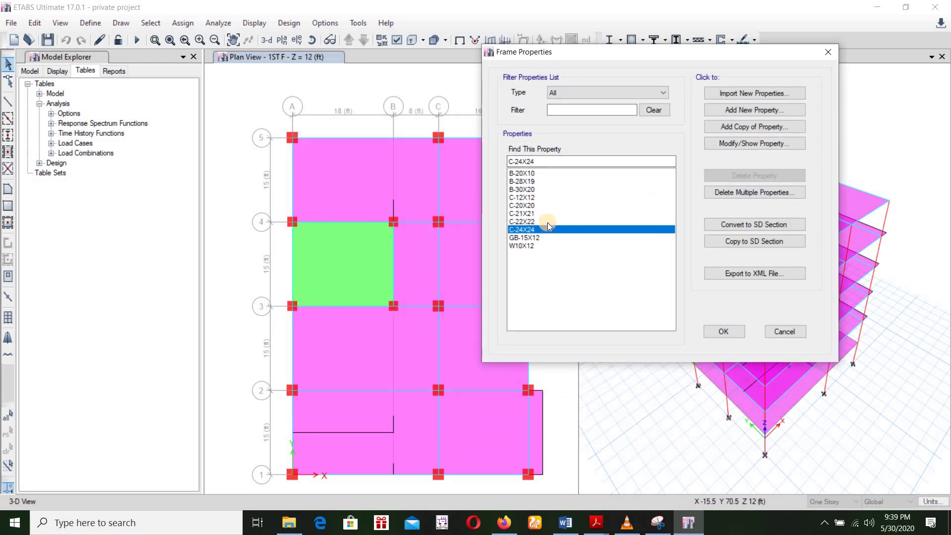
pyautogui.click(736, 145)
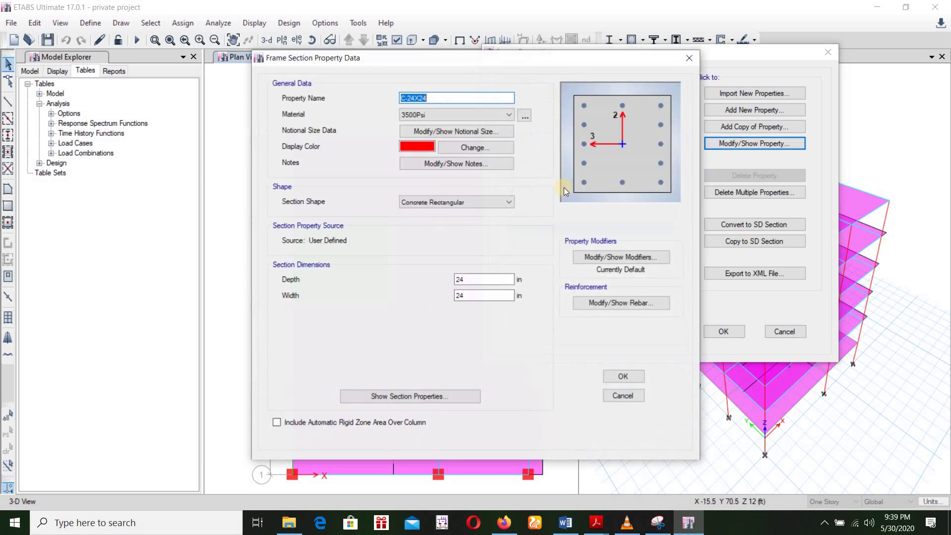
pyautogui.click(451, 147)
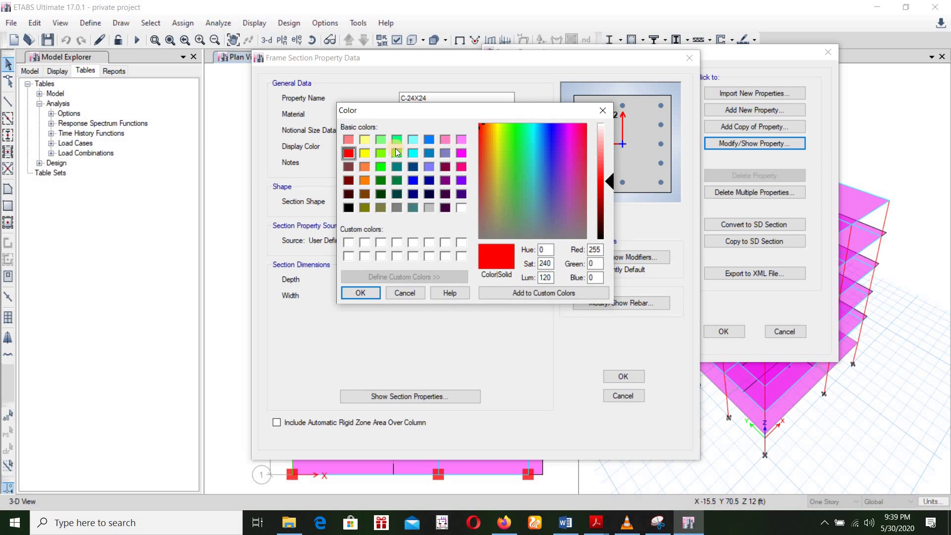
pyautogui.click(381, 168)
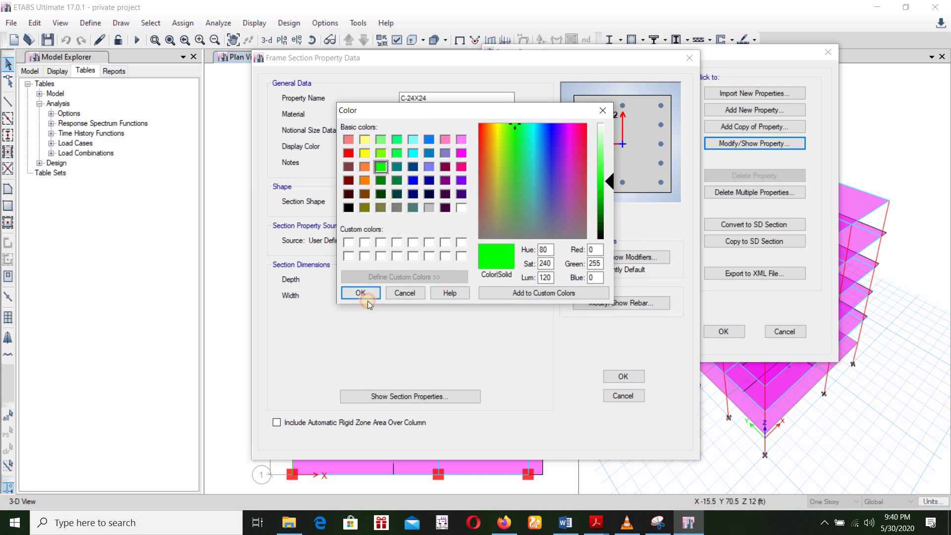
pyautogui.click(361, 293)
pyautogui.click(637, 378)
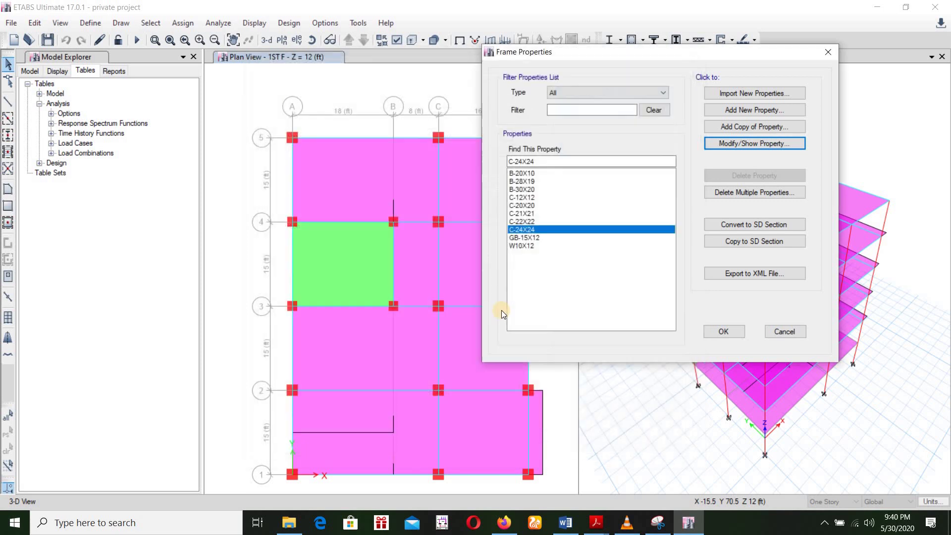
# Inspect the C-22X22 section properties and close them unchanged
pyautogui.click(530, 221)
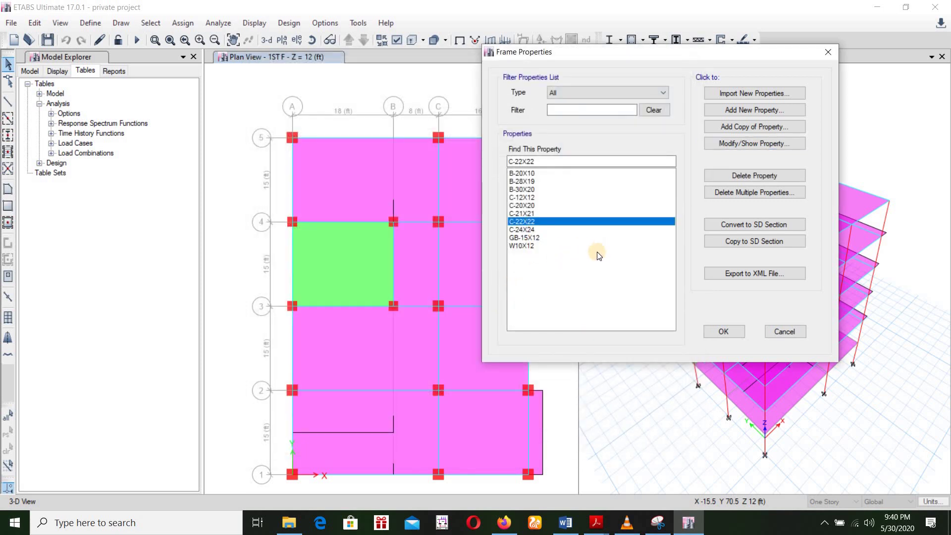
pyautogui.click(753, 143)
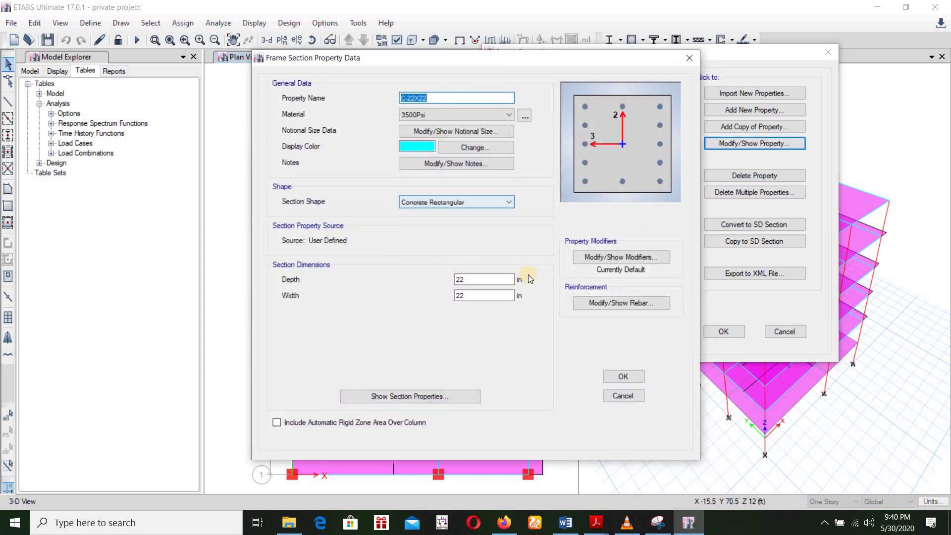
pyautogui.click(619, 377)
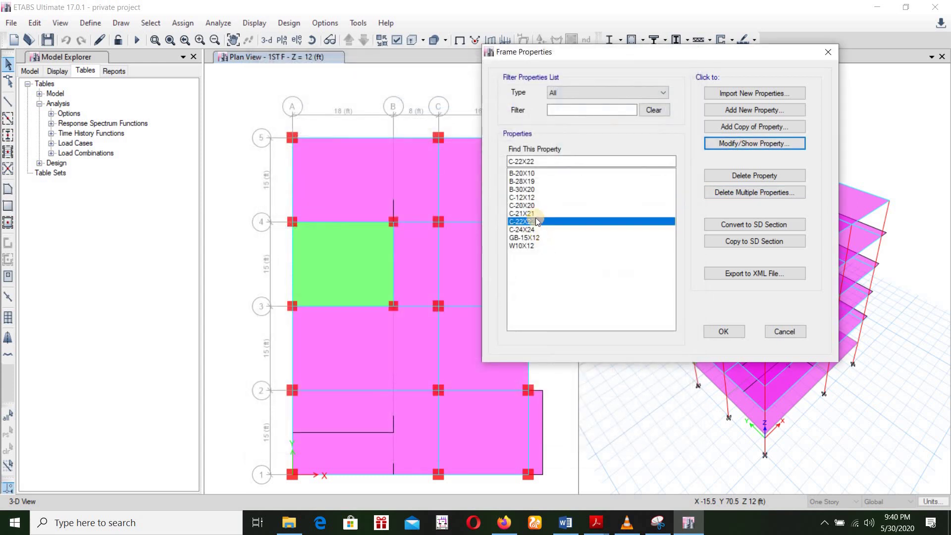
# Set the C-21X21 section's display colour to yellow and close the Frame Properties list
pyautogui.click(574, 213)
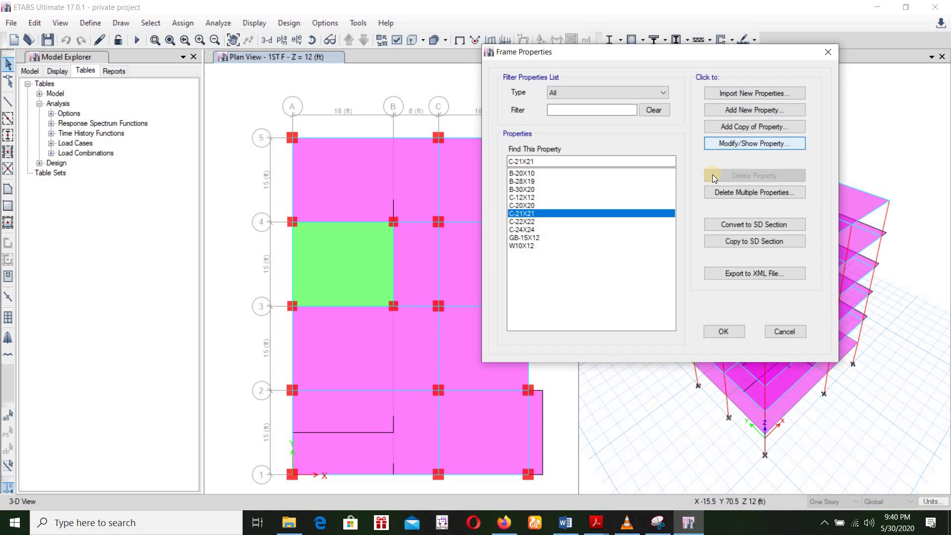
pyautogui.click(748, 143)
pyautogui.click(485, 148)
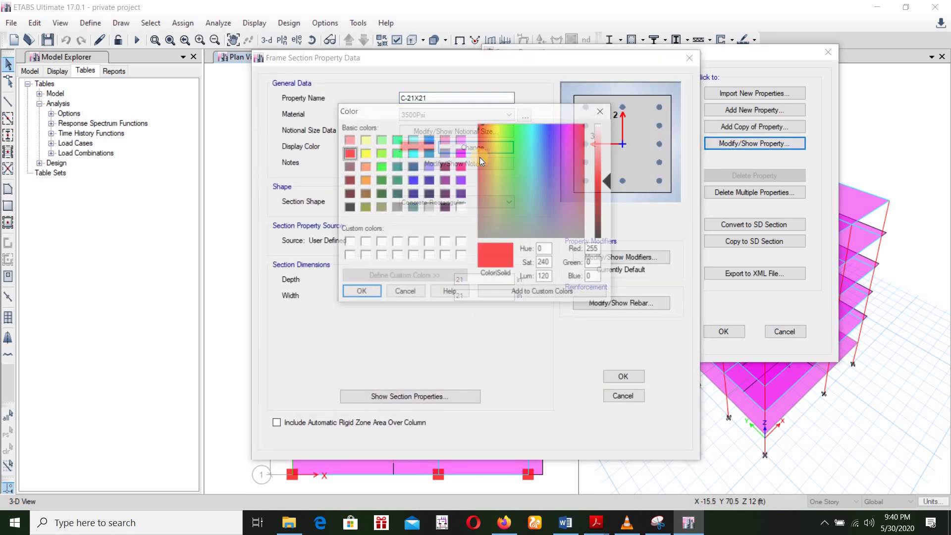
pyautogui.click(365, 153)
pyautogui.click(371, 292)
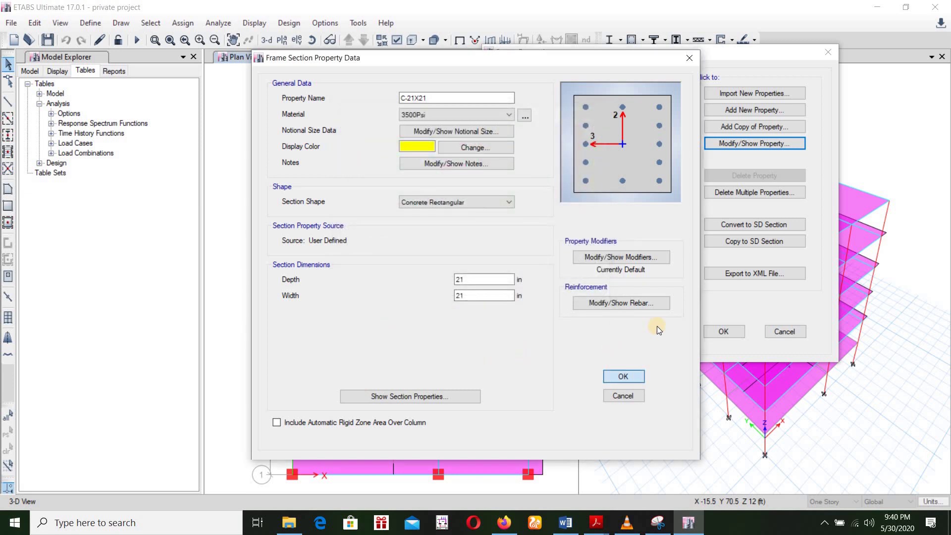
pyautogui.click(724, 332)
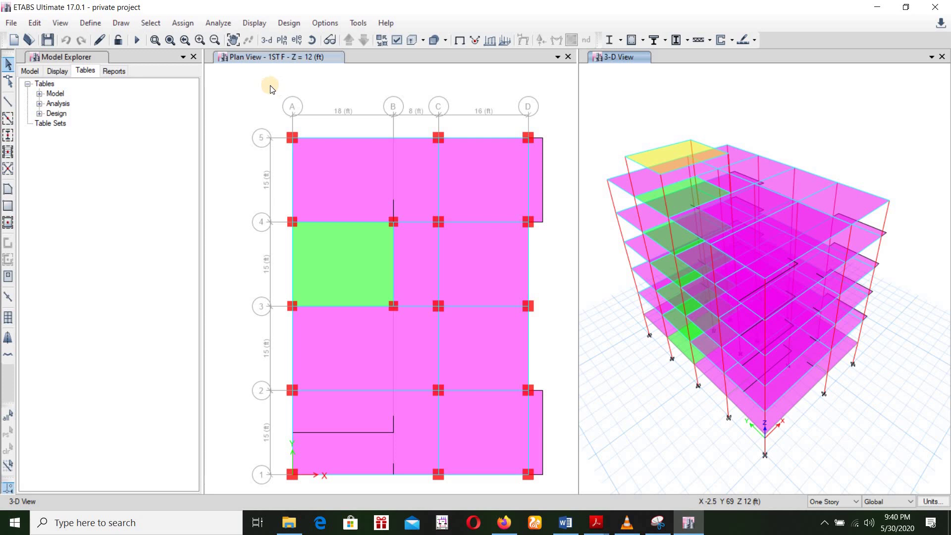
# Select all 78 frames using the C-24X24 section via Select by Frame Sections
pyautogui.click(159, 26)
pyautogui.moveTo(260, 44)
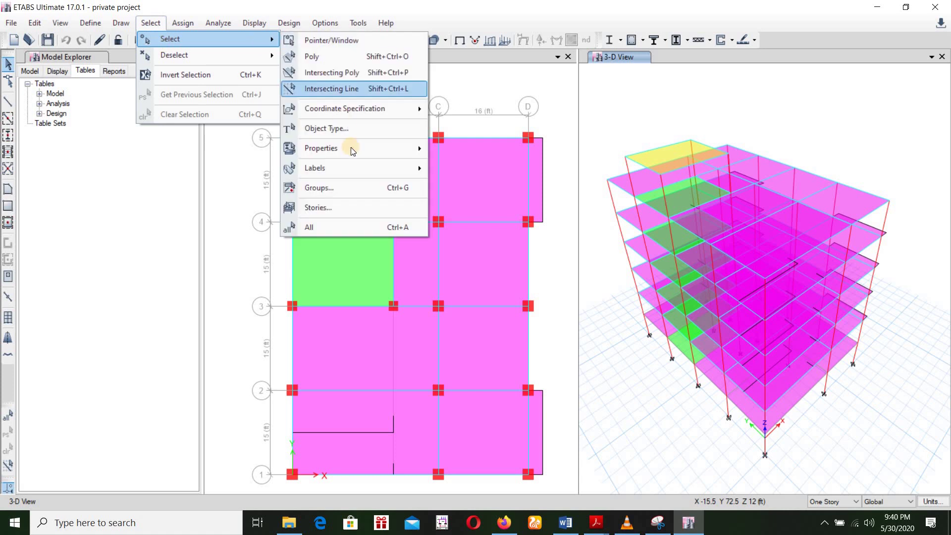
pyautogui.moveTo(377, 149)
pyautogui.click(494, 171)
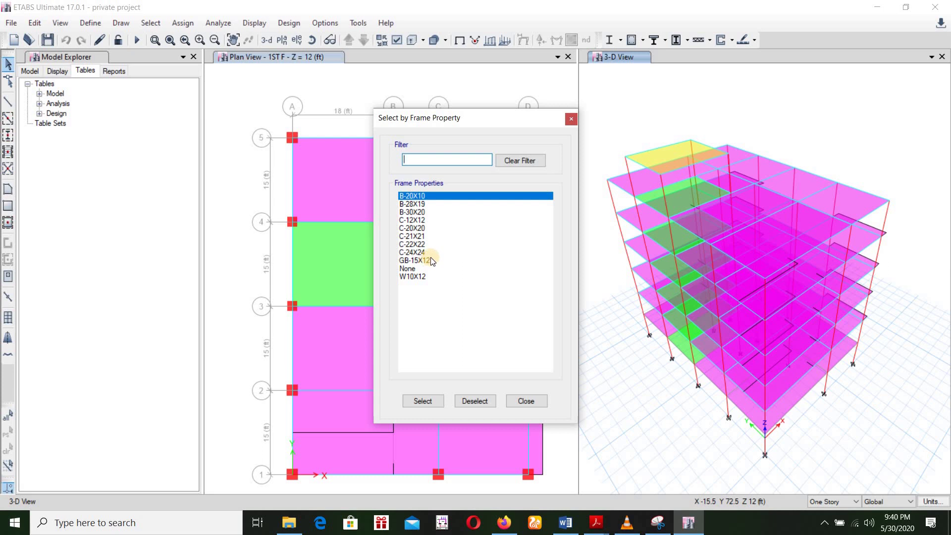
pyautogui.click(424, 253)
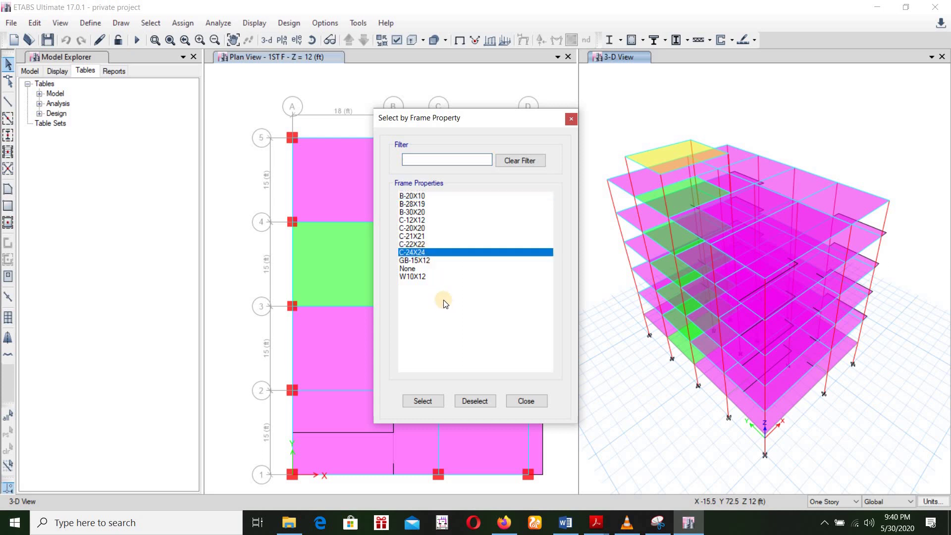
pyautogui.click(425, 401)
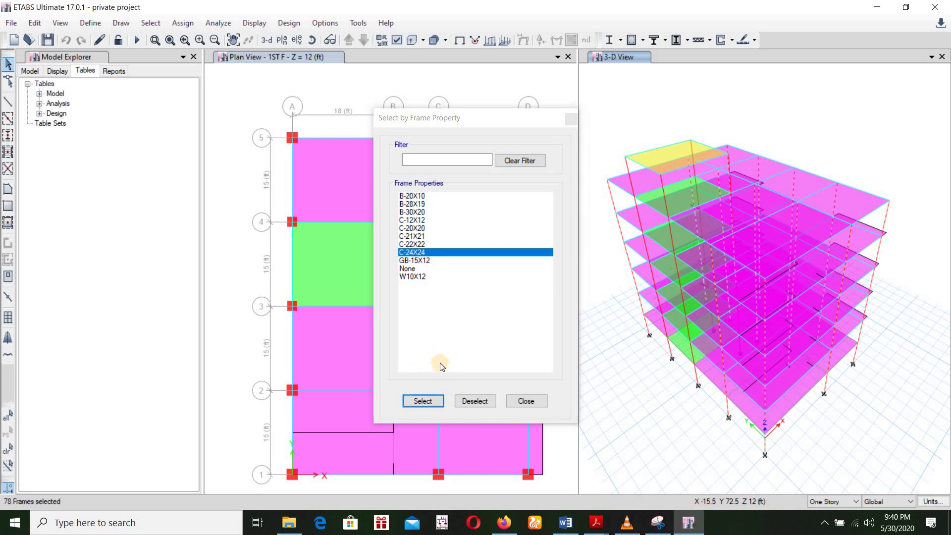
pyautogui.click(528, 400)
pyautogui.click(182, 23)
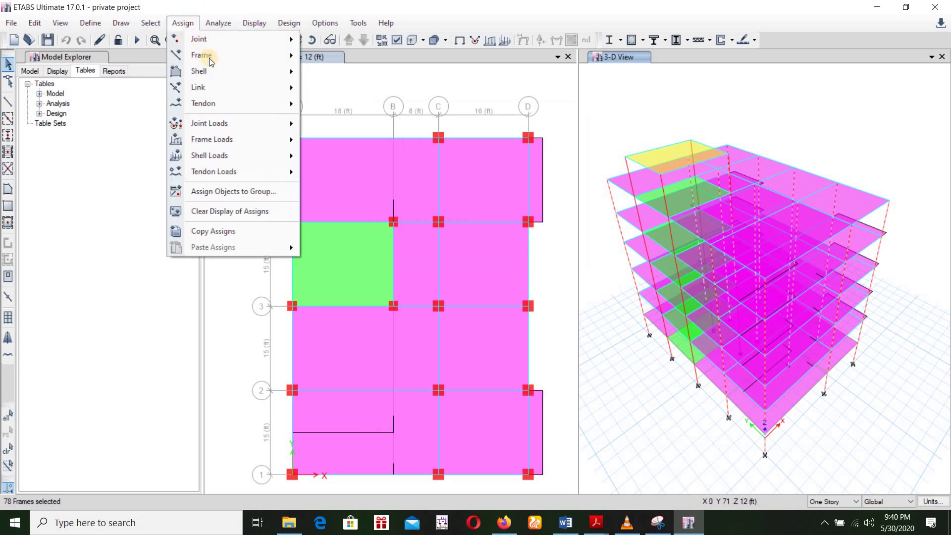
# Assign the C-24X24 section property to the selected frames
pyautogui.moveTo(215, 70)
pyautogui.moveTo(219, 57)
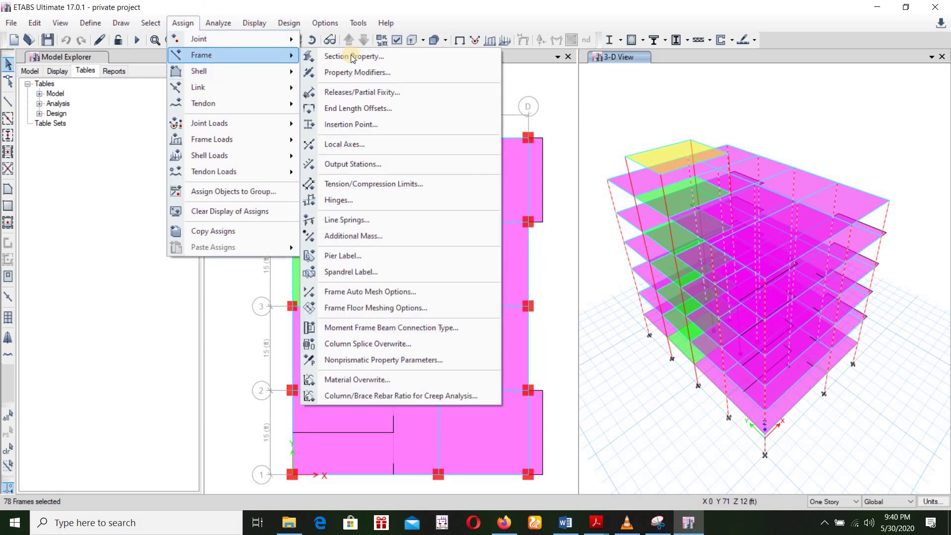
pyautogui.click(352, 57)
pyautogui.click(424, 242)
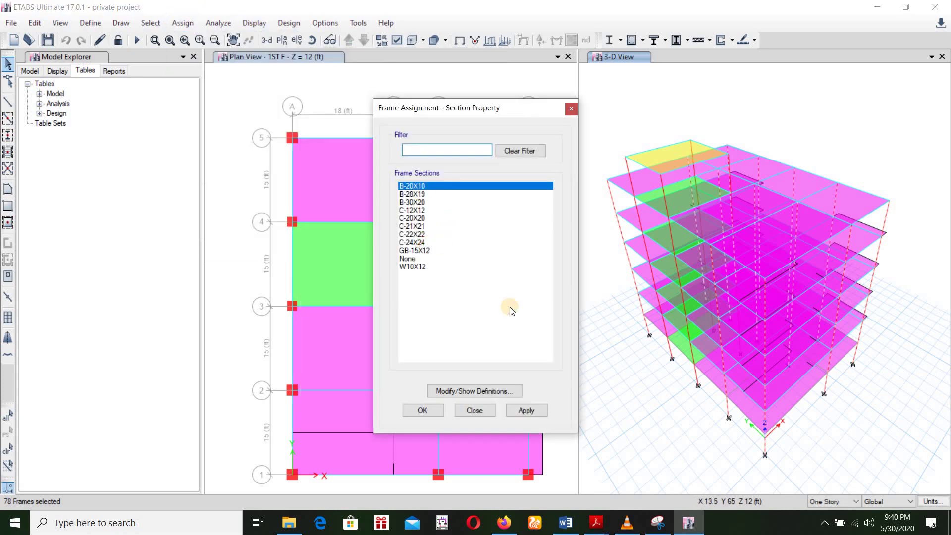
pyautogui.click(539, 412)
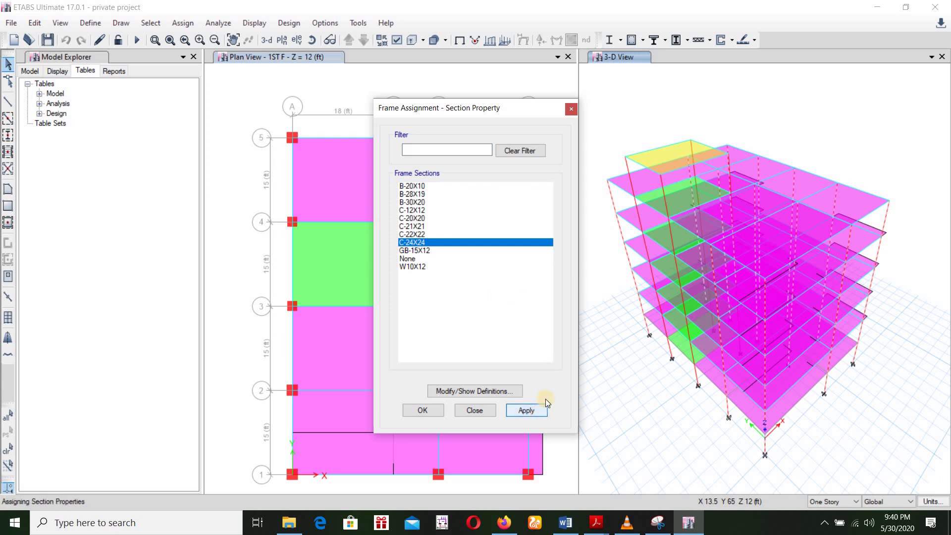
pyautogui.click(423, 410)
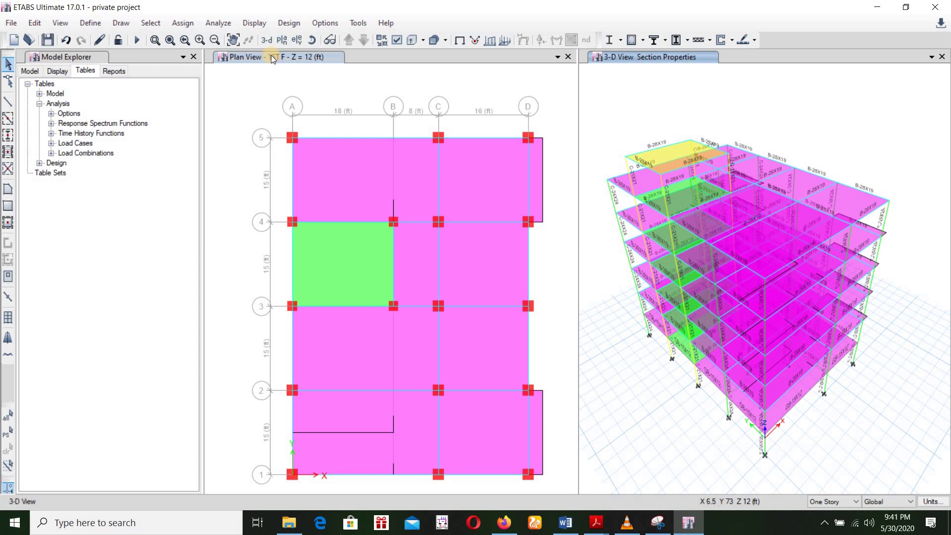
# Switch the left view to 3D, then display the 3RD F plan (Z = 32 ft)
pyautogui.click(267, 40)
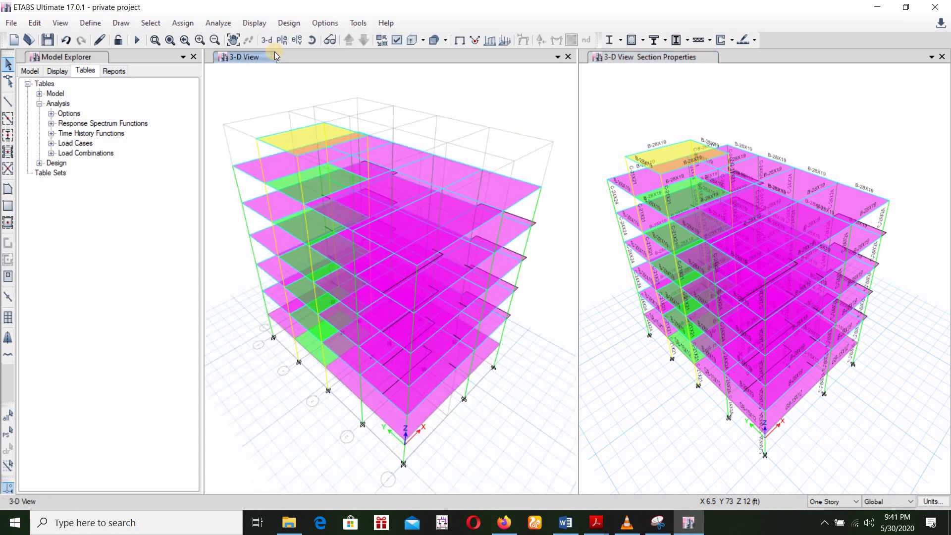
pyautogui.click(282, 40)
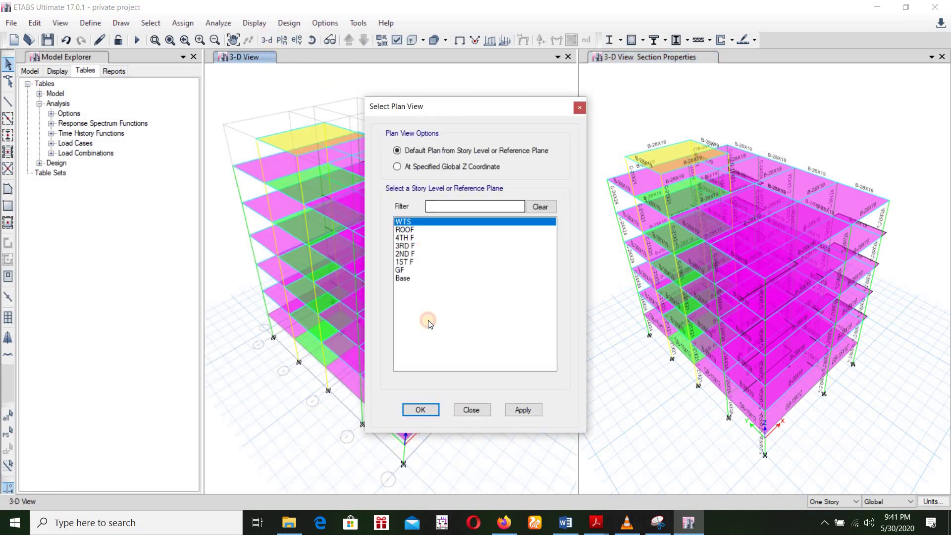
pyautogui.click(429, 410)
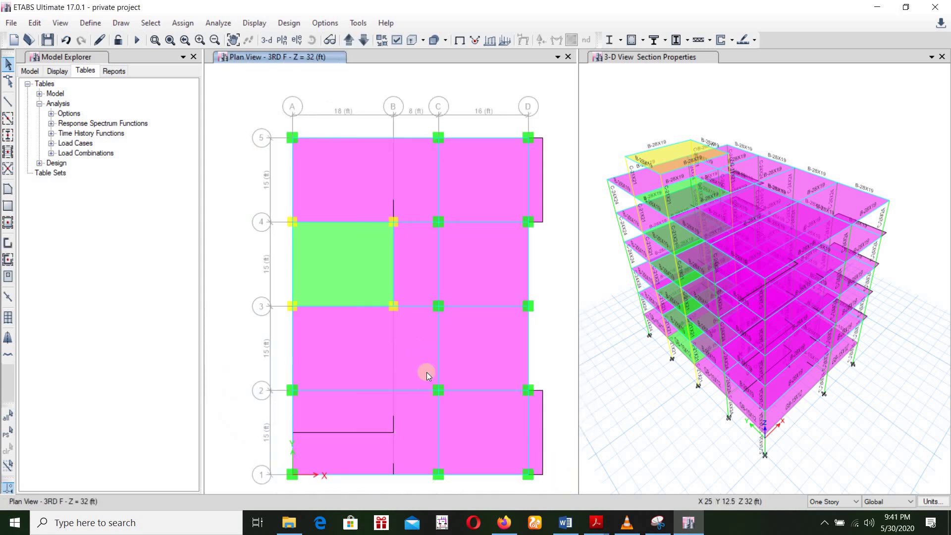